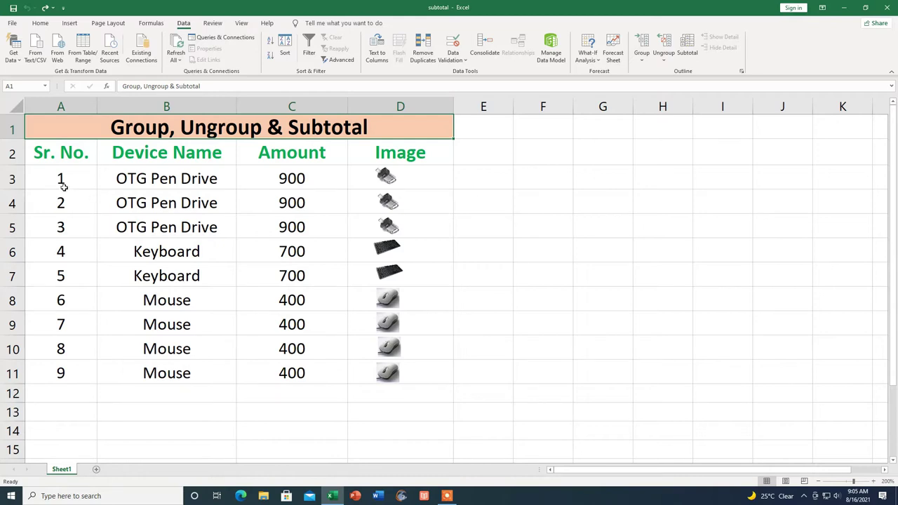
Select the device table and group its rows 2–11 as one row outline group
{"action": "mouse_move", "coordinate": [48, 154]}
{"action": "left_mouse_down"}
{"action": "mouse_move", "coordinate": [362, 245]}
{"action": "mouse_move", "coordinate": [372, 370]}
{"action": "left_mouse_up"}
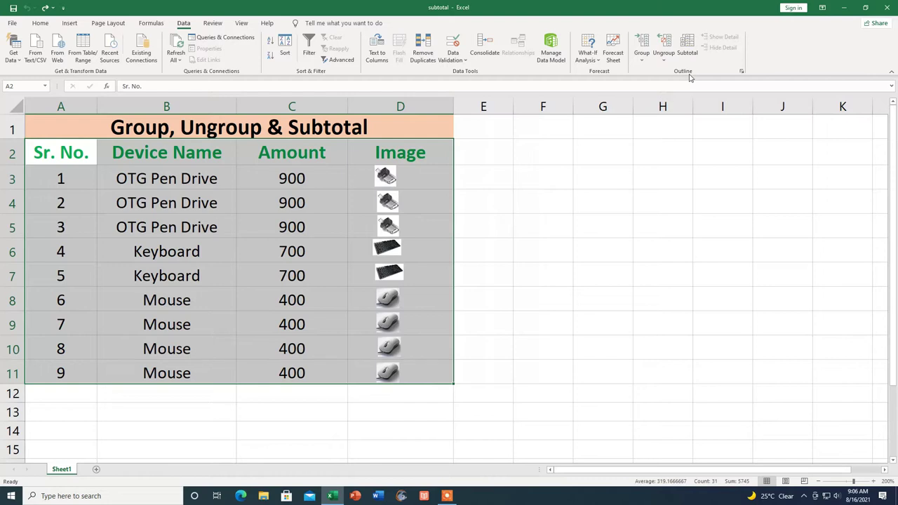
{"action": "left_click", "coordinate": [644, 62]}
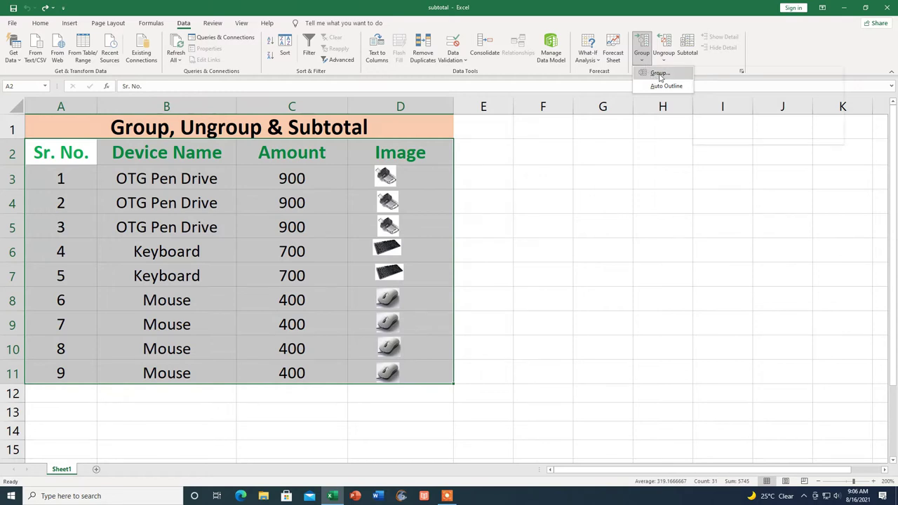
{"action": "left_click", "coordinate": [661, 76]}
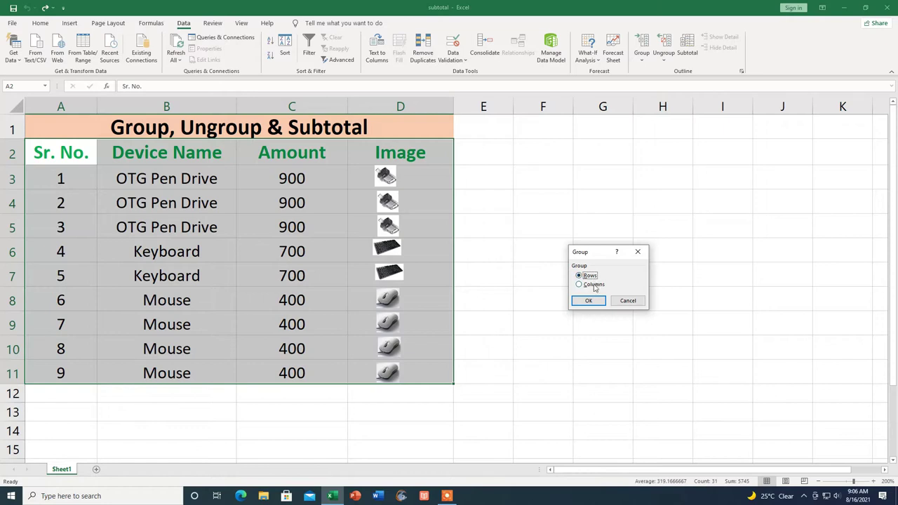
{"action": "left_click", "coordinate": [591, 300]}
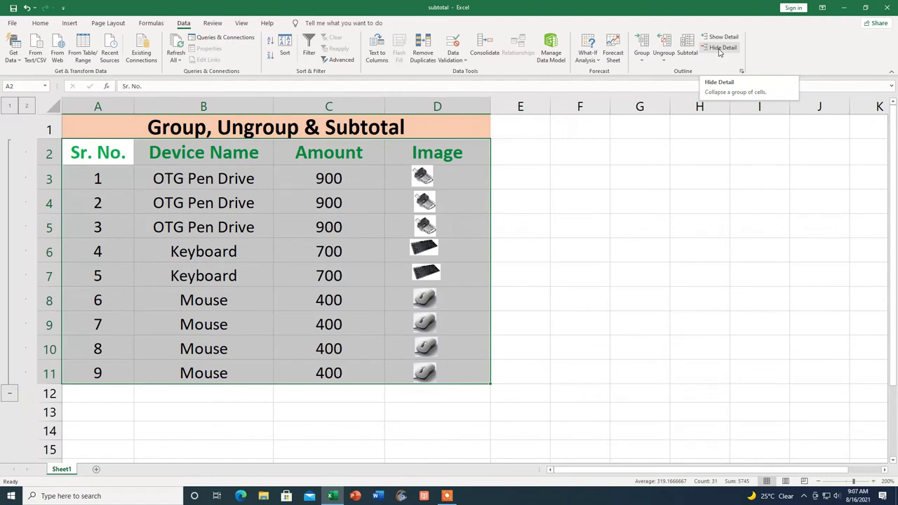
{"action": "left_click", "coordinate": [720, 51]}
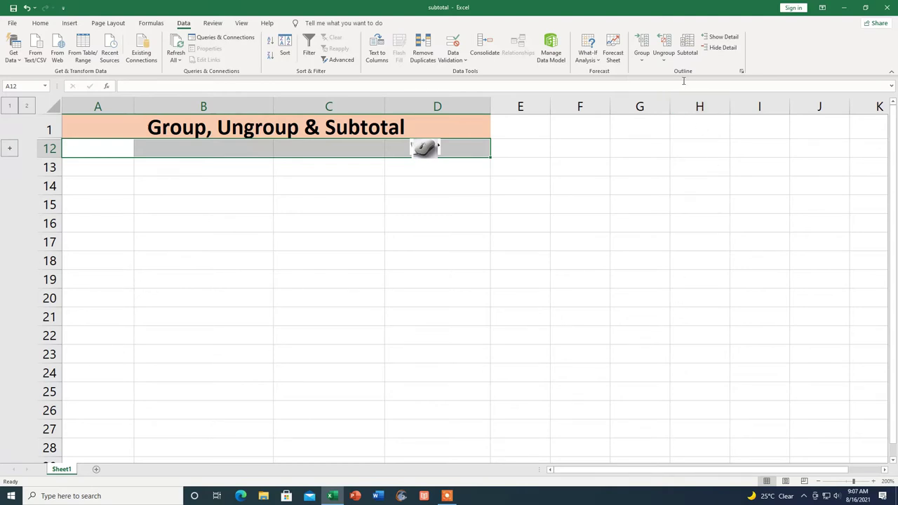
{"action": "left_click", "coordinate": [724, 40]}
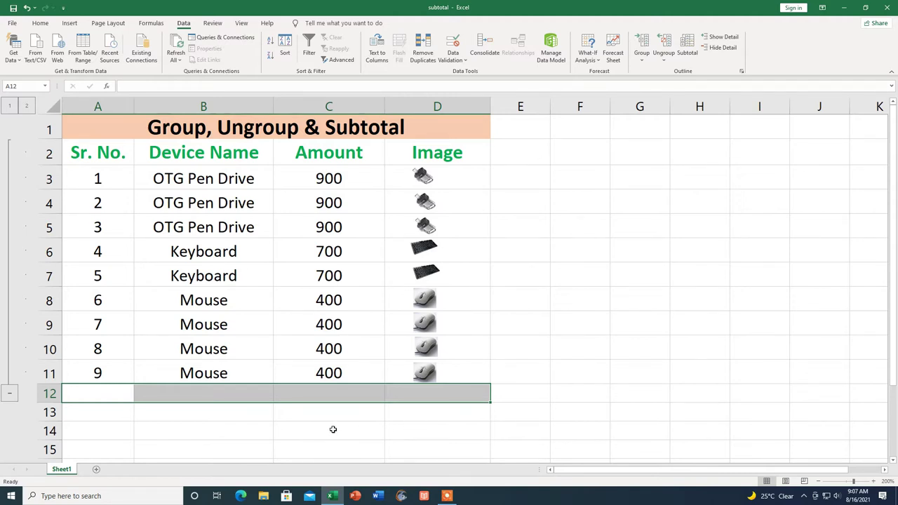
{"action": "left_click", "coordinate": [333, 430]}
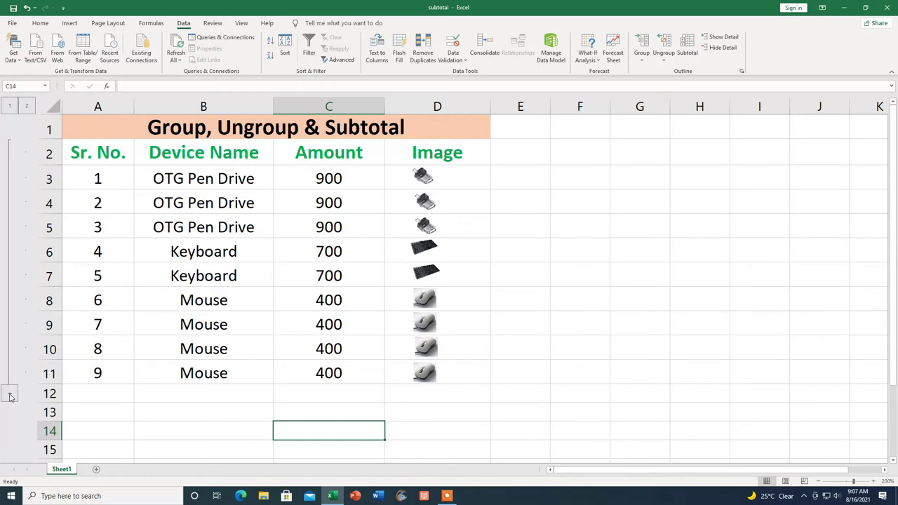
{"action": "left_click", "coordinate": [10, 395]}
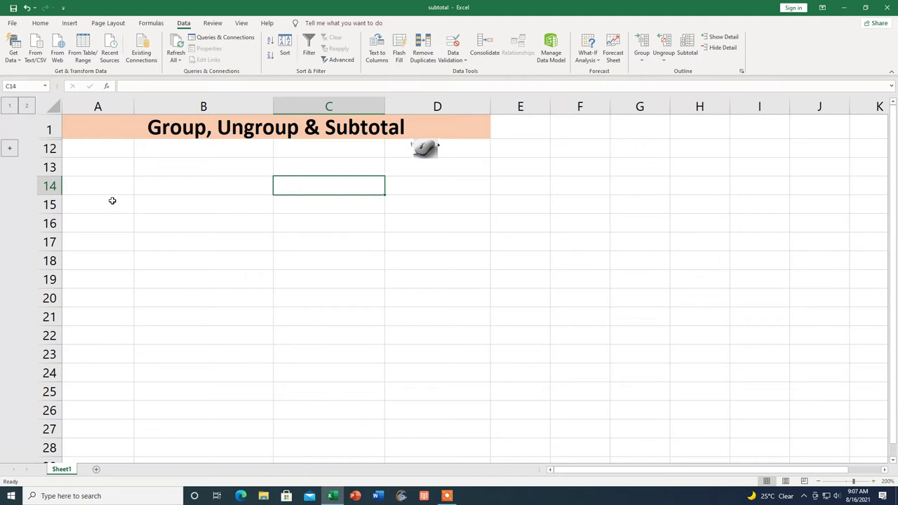
{"action": "left_click", "coordinate": [11, 150]}
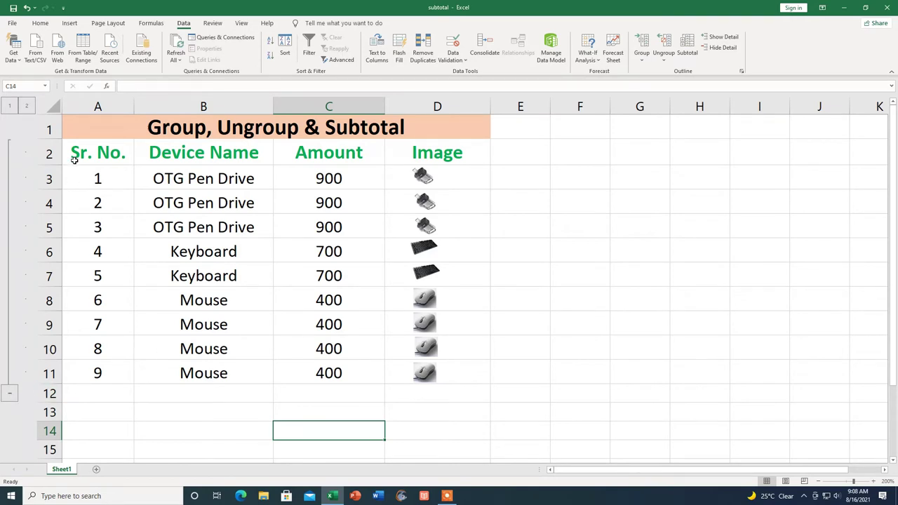
Select the device table and ungroup rows 2–11 so the outline disappears
{"action": "mouse_move", "coordinate": [77, 150]}
{"action": "left_mouse_down"}
{"action": "mouse_move", "coordinate": [211, 171]}
{"action": "mouse_move", "coordinate": [426, 371]}
{"action": "left_mouse_up"}
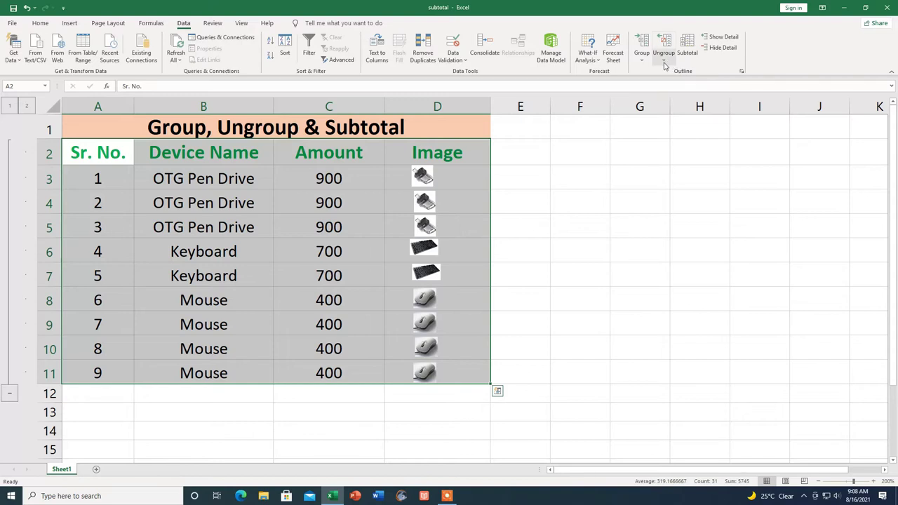
{"action": "left_click", "coordinate": [664, 60]}
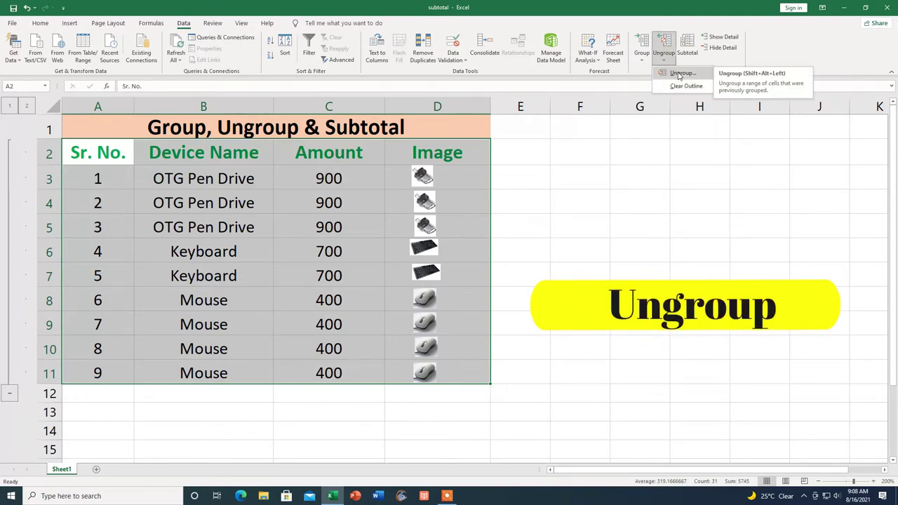
{"action": "left_click", "coordinate": [680, 74]}
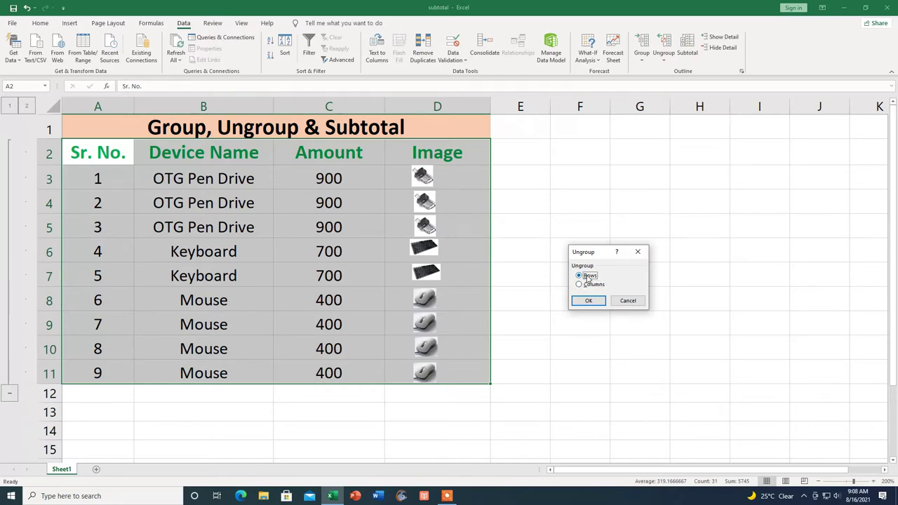
{"action": "left_click", "coordinate": [588, 301]}
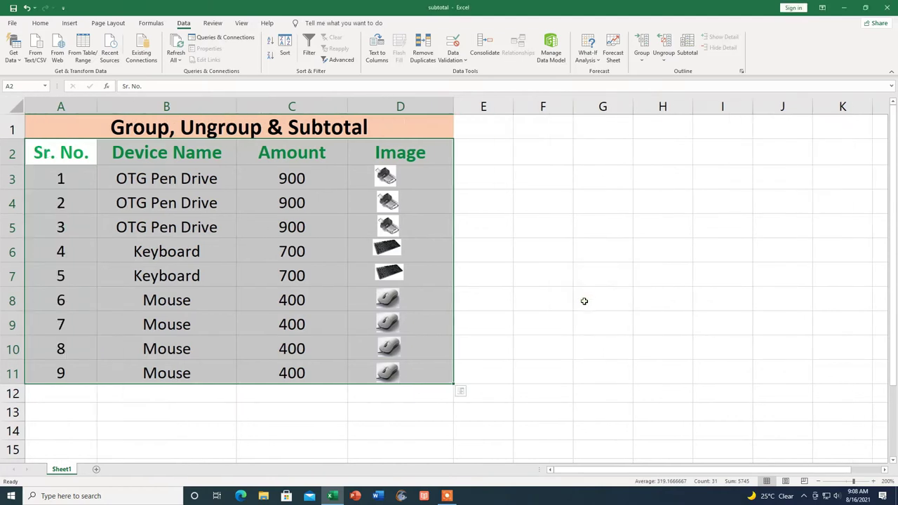
{"action": "left_click", "coordinate": [288, 426]}
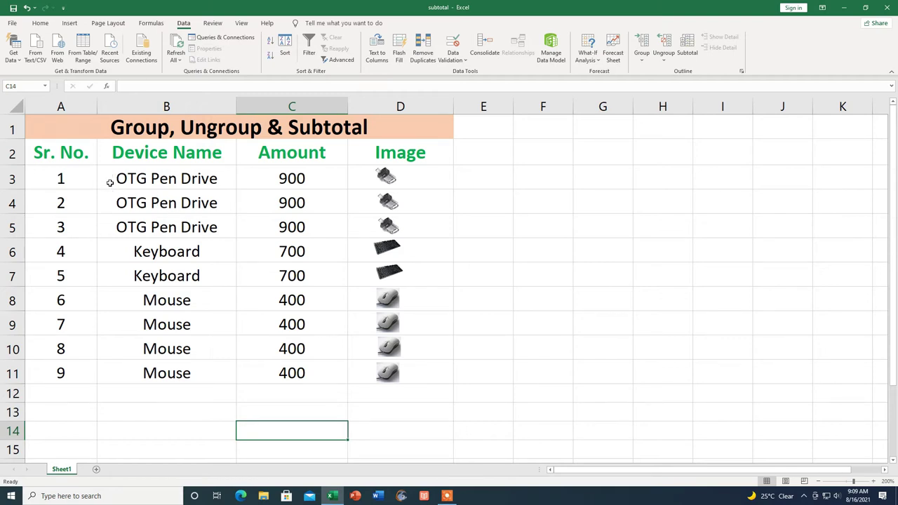
Group the three OTG Pen Drive rows (A3:D5) as a row outline group
{"action": "mouse_move", "coordinate": [49, 177]}
{"action": "left_mouse_down"}
{"action": "mouse_move", "coordinate": [293, 226]}
{"action": "mouse_move", "coordinate": [363, 226]}
{"action": "left_mouse_up"}
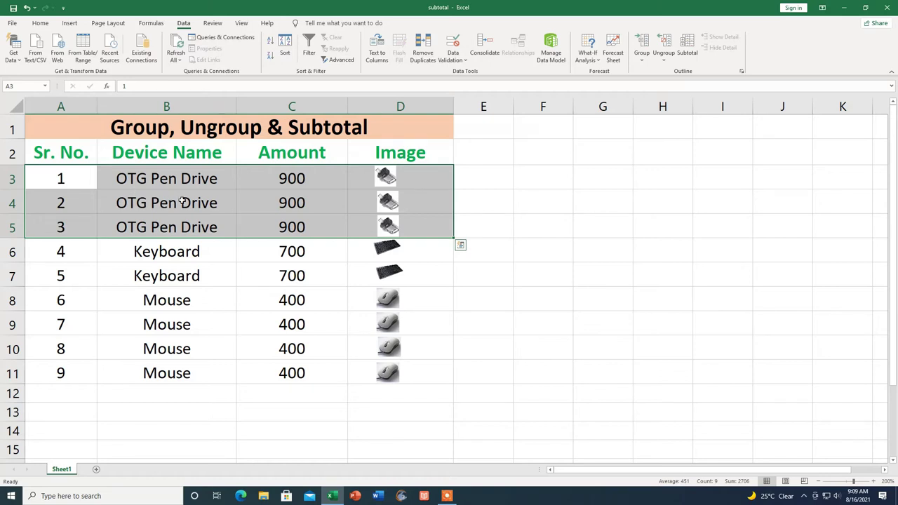
{"action": "left_click", "coordinate": [643, 60]}
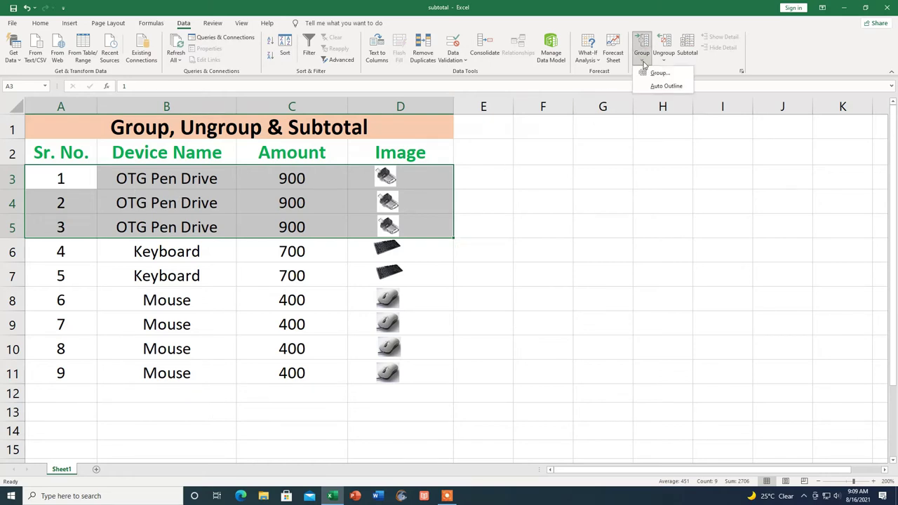
{"action": "left_click", "coordinate": [661, 75]}
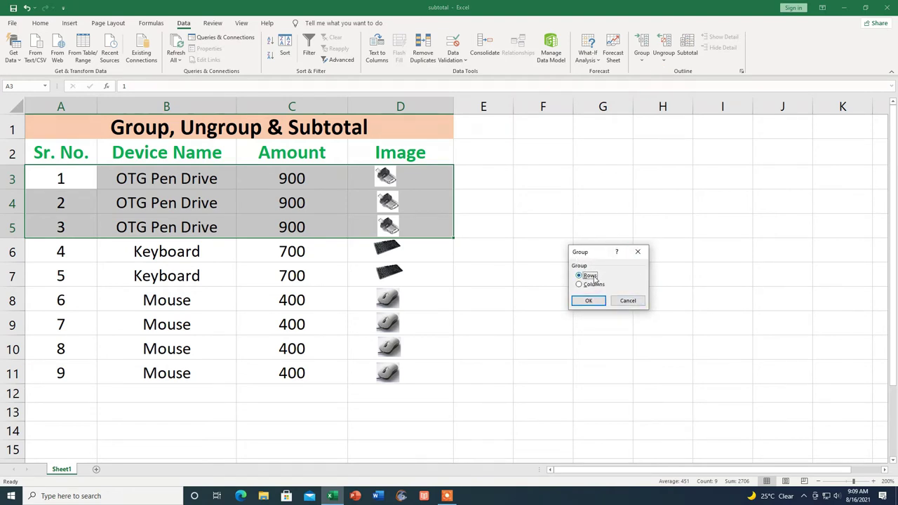
{"action": "left_click", "coordinate": [590, 302]}
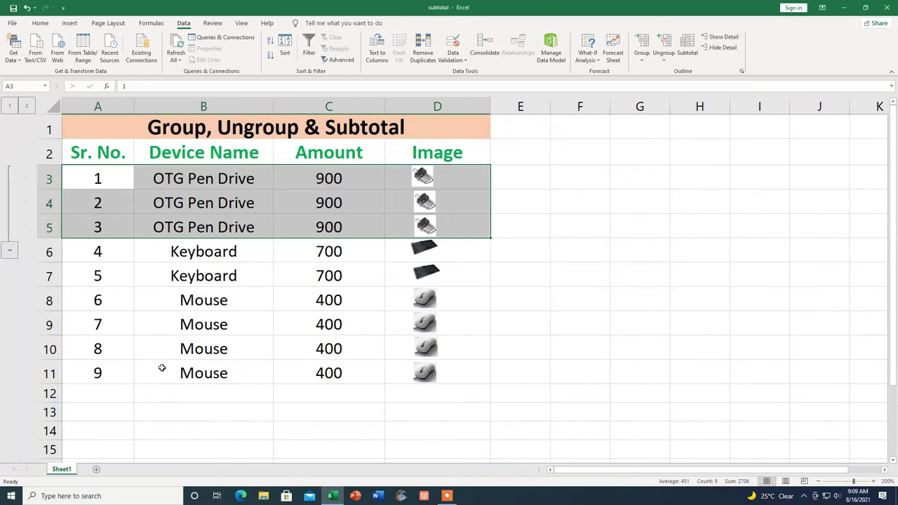
Collapse the OTG Pen Drive group with its minus button, then expand it again
{"action": "left_click", "coordinate": [156, 407]}
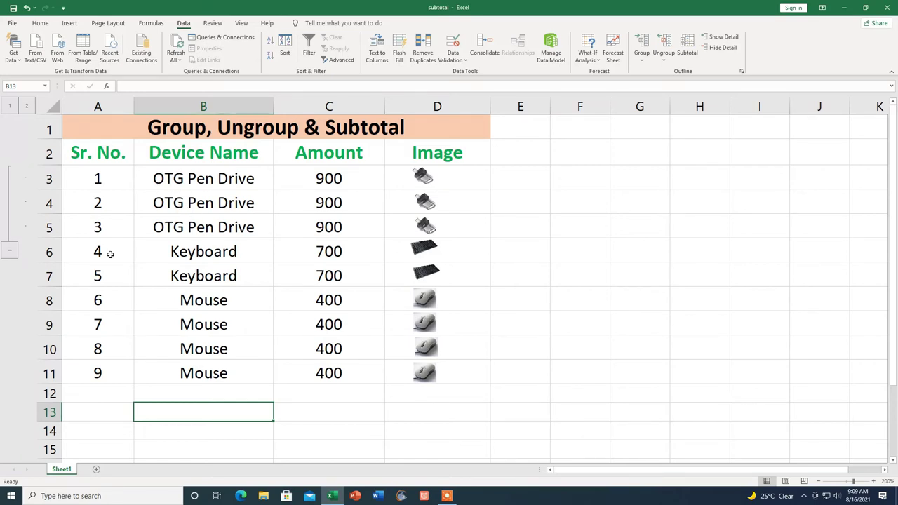
{"action": "left_click", "coordinate": [10, 252]}
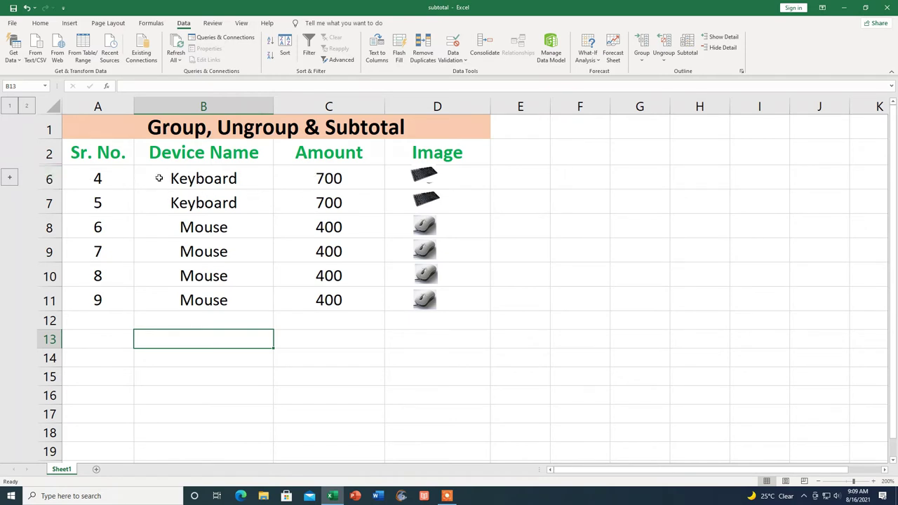
{"action": "left_click", "coordinate": [10, 179]}
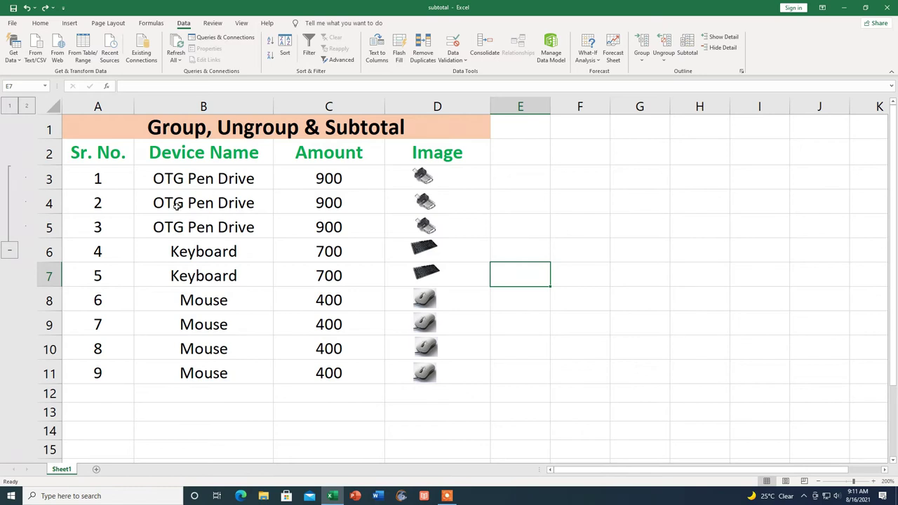
Select the OTG Pen Drive rows 3–5 and ungroup them as rows
{"action": "mouse_move", "coordinate": [88, 177]}
{"action": "left_mouse_down"}
{"action": "mouse_move", "coordinate": [190, 206]}
{"action": "mouse_move", "coordinate": [416, 226]}
{"action": "left_mouse_up"}
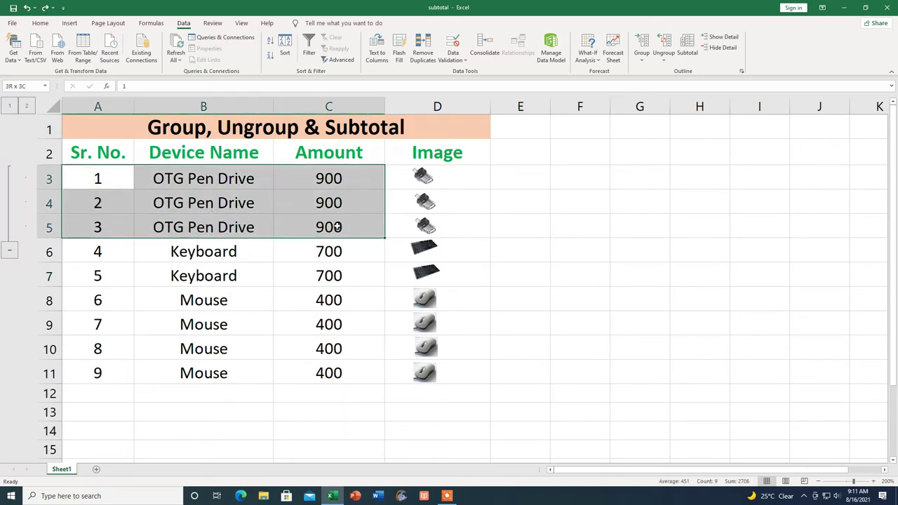
{"action": "left_click", "coordinate": [665, 61]}
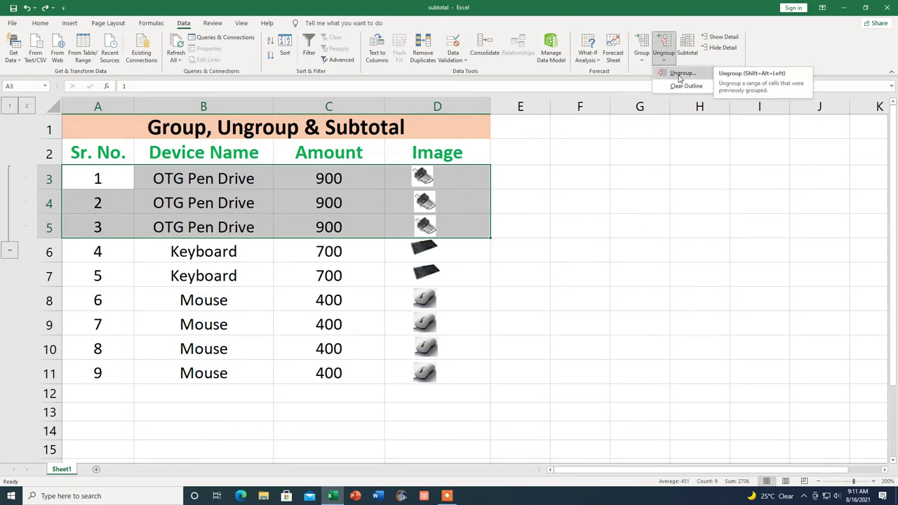
{"action": "left_click", "coordinate": [679, 74]}
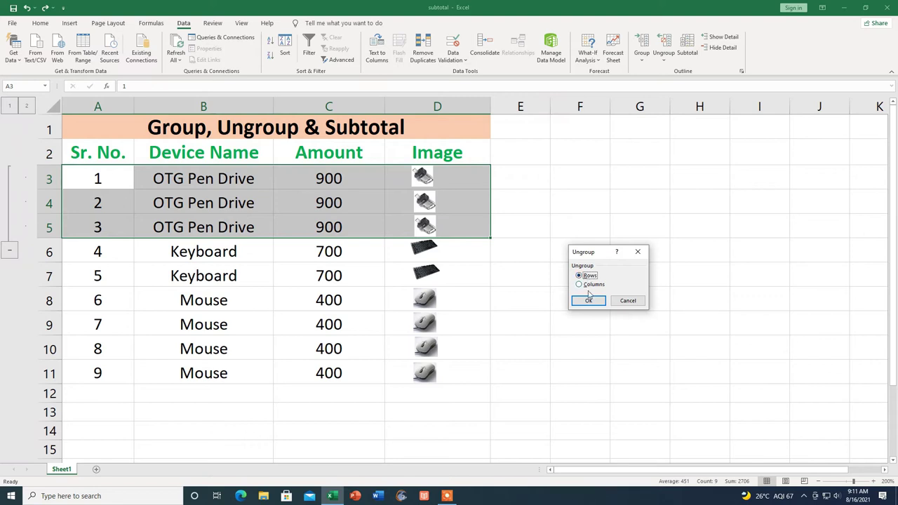
{"action": "left_click", "coordinate": [589, 300]}
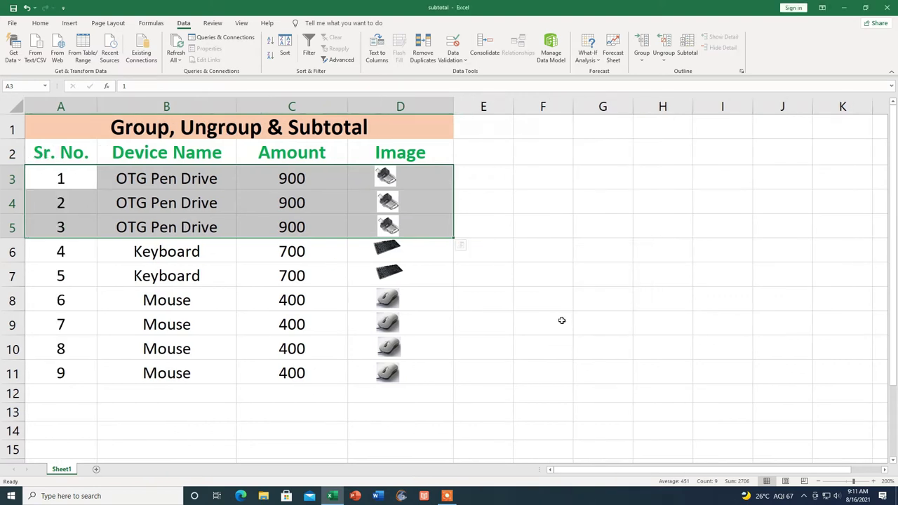
{"action": "left_click", "coordinate": [561, 319]}
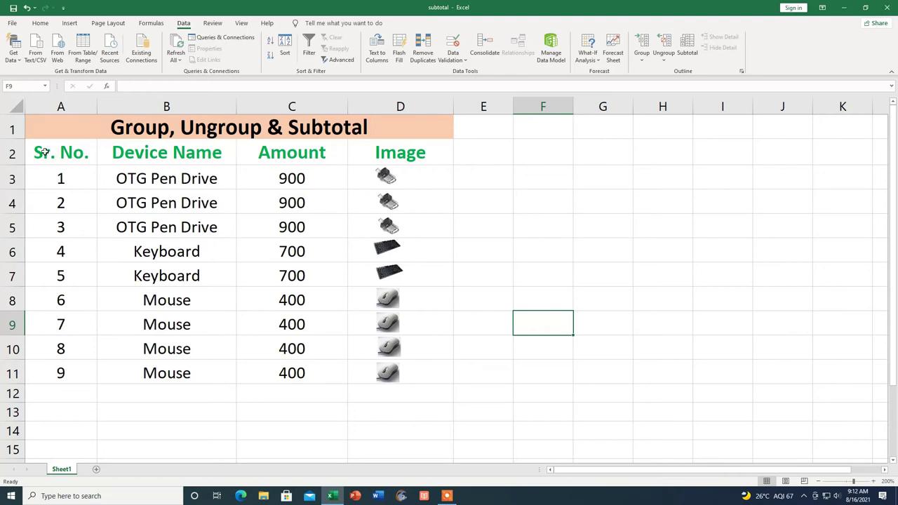
{"action": "mouse_move", "coordinate": [41, 150]}
{"action": "left_mouse_down"}
{"action": "mouse_move", "coordinate": [356, 298]}
{"action": "mouse_move", "coordinate": [368, 370]}
{"action": "left_mouse_up"}
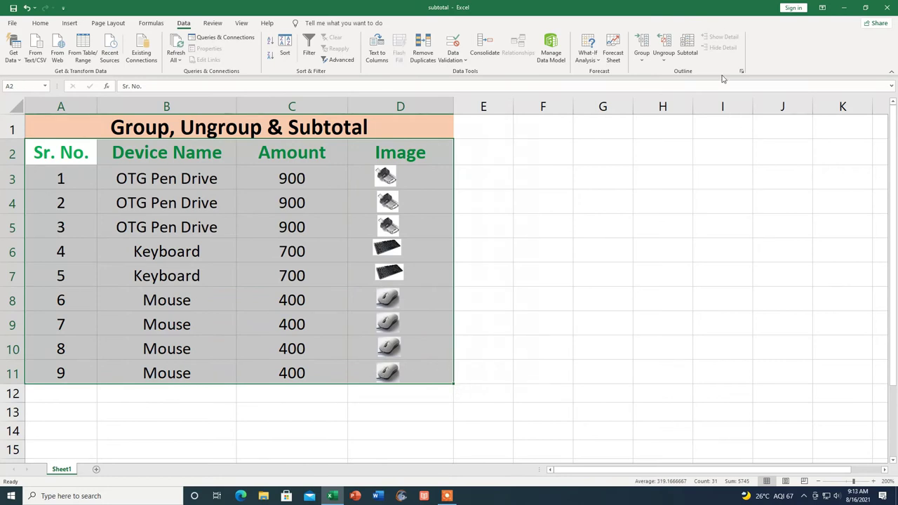
Add Sum subtotals on Amount at each change in Device Name, with Image unticked
{"action": "left_click", "coordinate": [688, 53]}
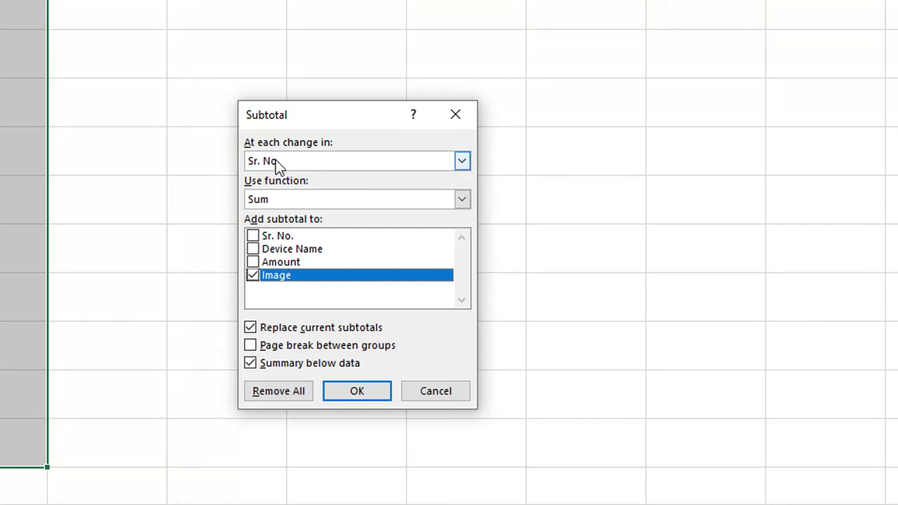
{"action": "left_click", "coordinate": [461, 161]}
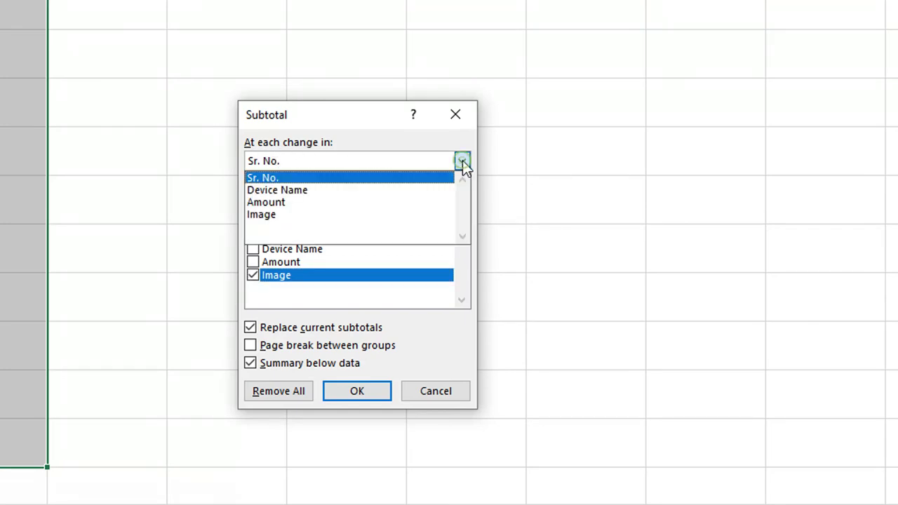
{"action": "left_click", "coordinate": [282, 191]}
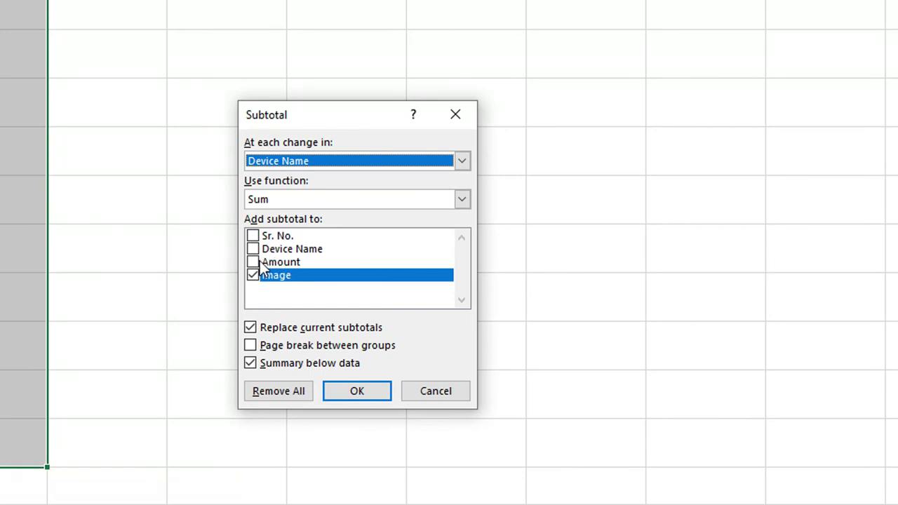
{"action": "left_click", "coordinate": [252, 262]}
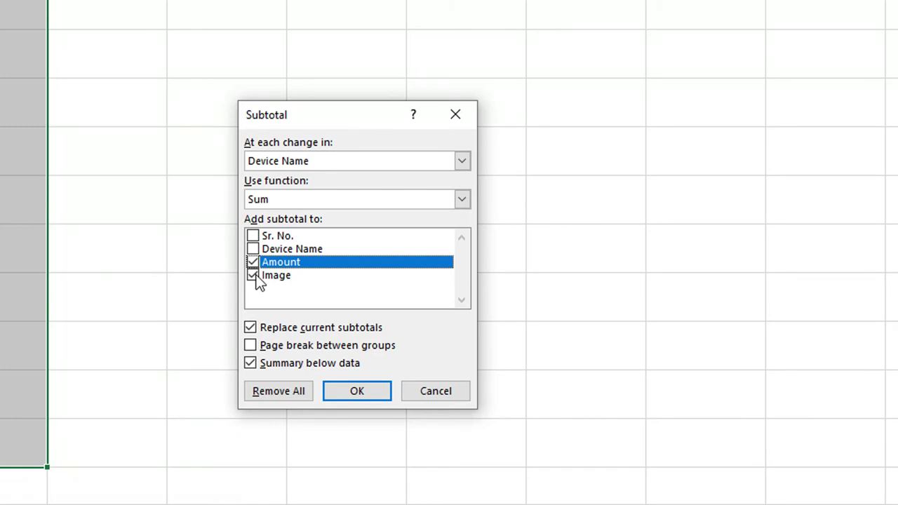
{"action": "left_click", "coordinate": [253, 275]}
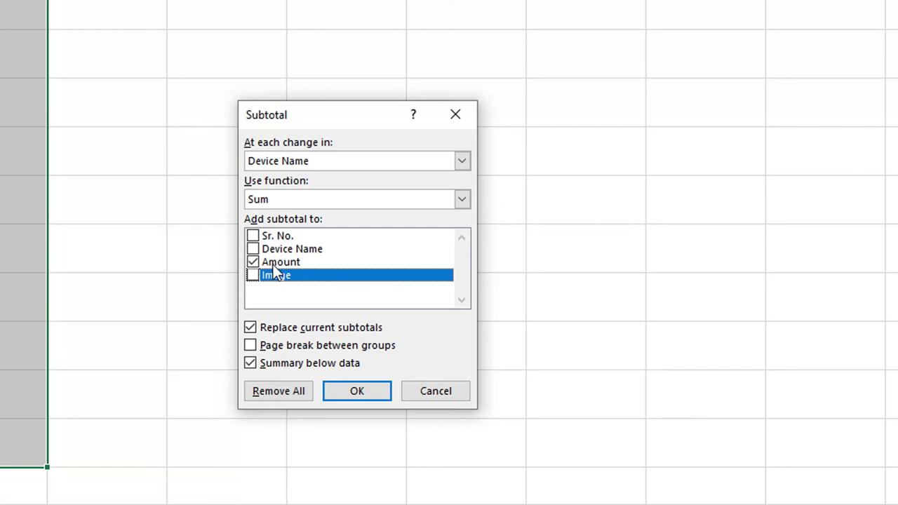
{"action": "left_click", "coordinate": [357, 392]}
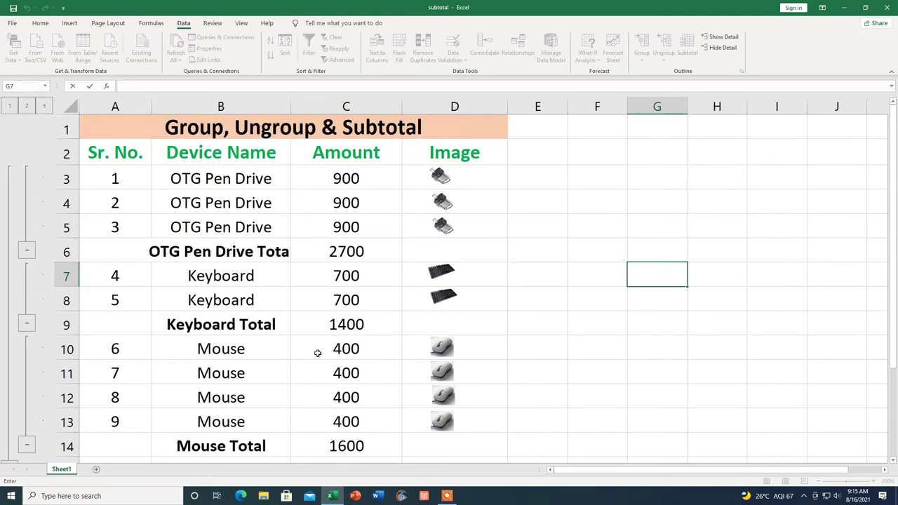
{"action": "scroll", "coordinate": [362, 372], "scroll_direction": "down", "scroll_amount": 2}
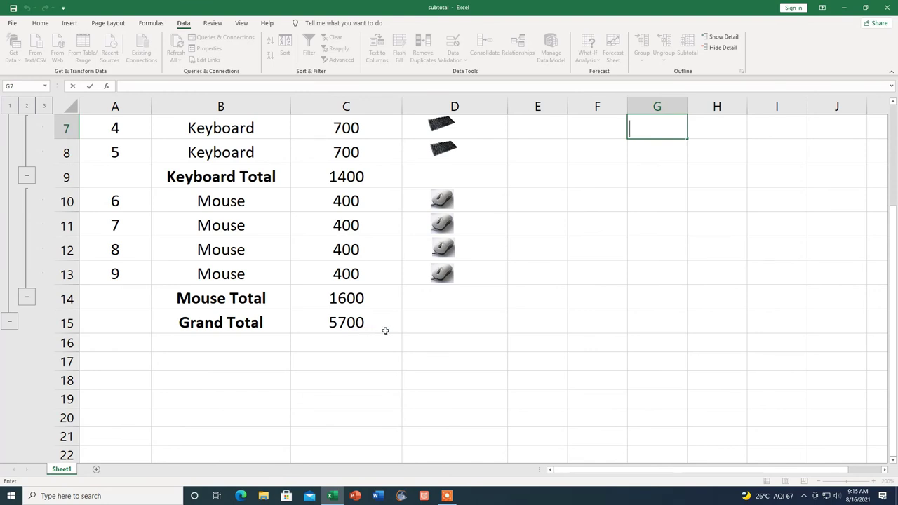
{"action": "key", "text": "Left"}
{"action": "scroll", "coordinate": [194, 236], "scroll_direction": "up", "scroll_amount": 2}
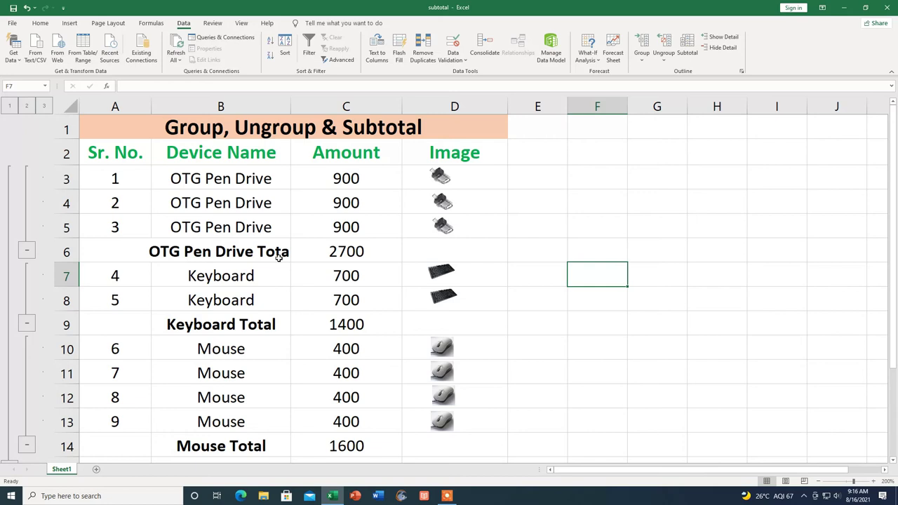
{"action": "left_click", "coordinate": [26, 252]}
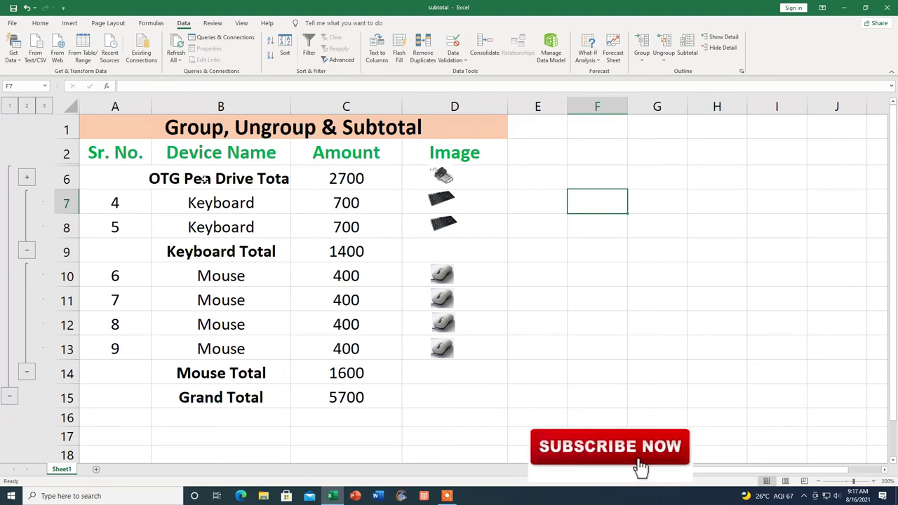
{"action": "left_click", "coordinate": [27, 177]}
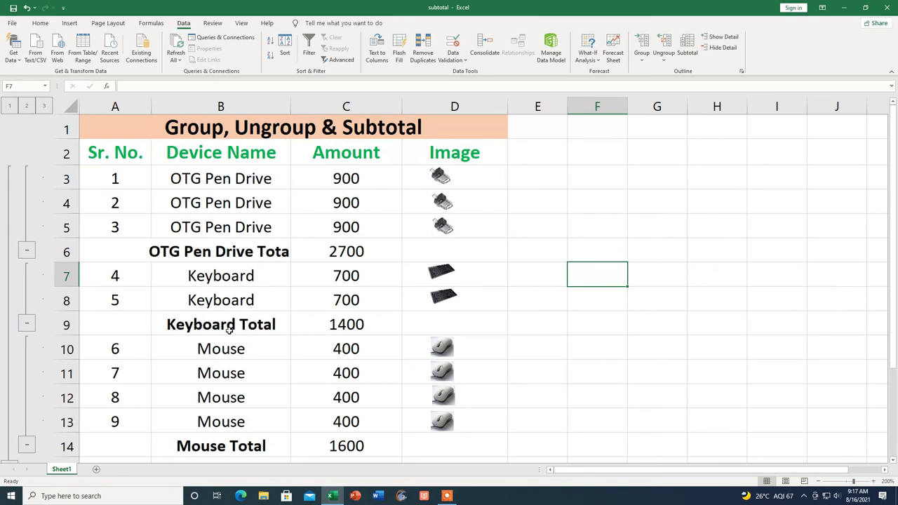
{"action": "left_click", "coordinate": [27, 325]}
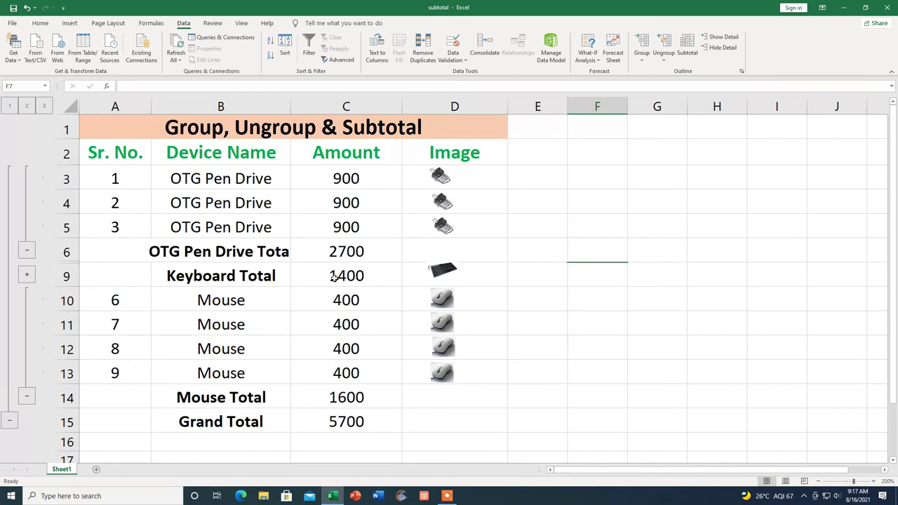
{"action": "left_click", "coordinate": [27, 276]}
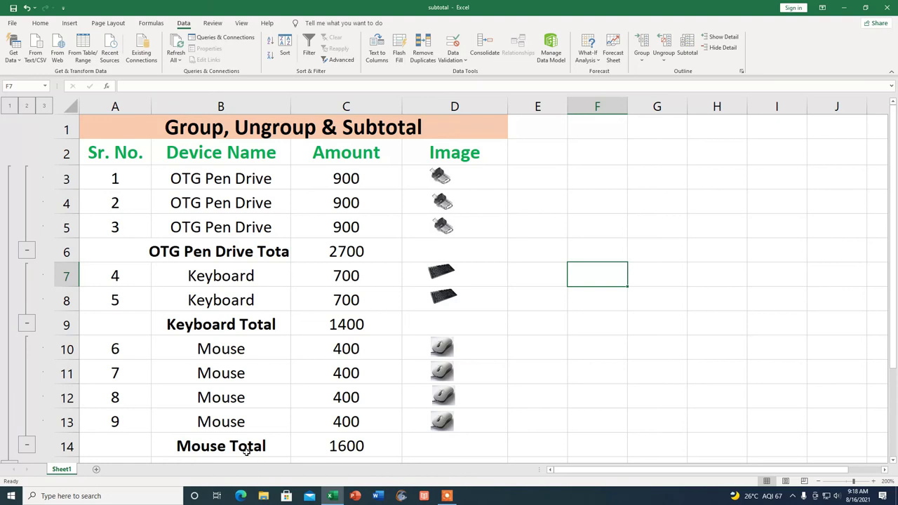
{"action": "left_click", "coordinate": [28, 446]}
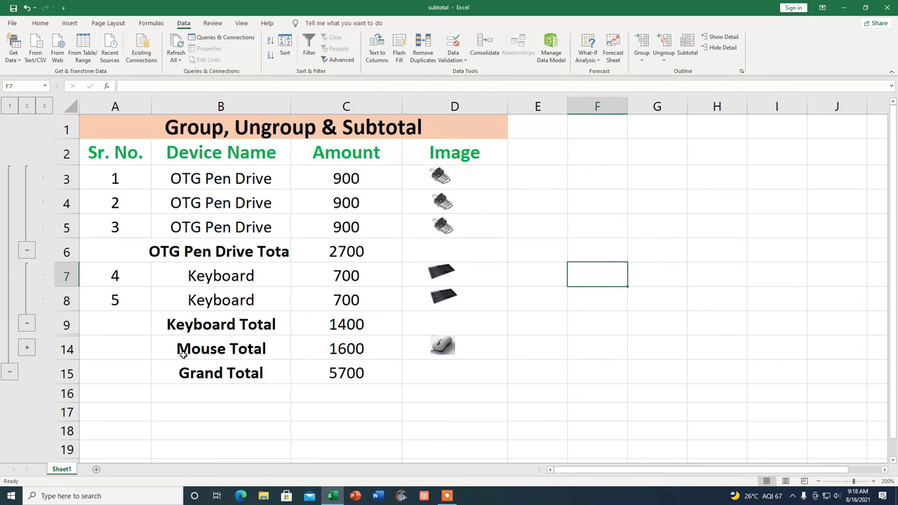
{"action": "left_click", "coordinate": [27, 349]}
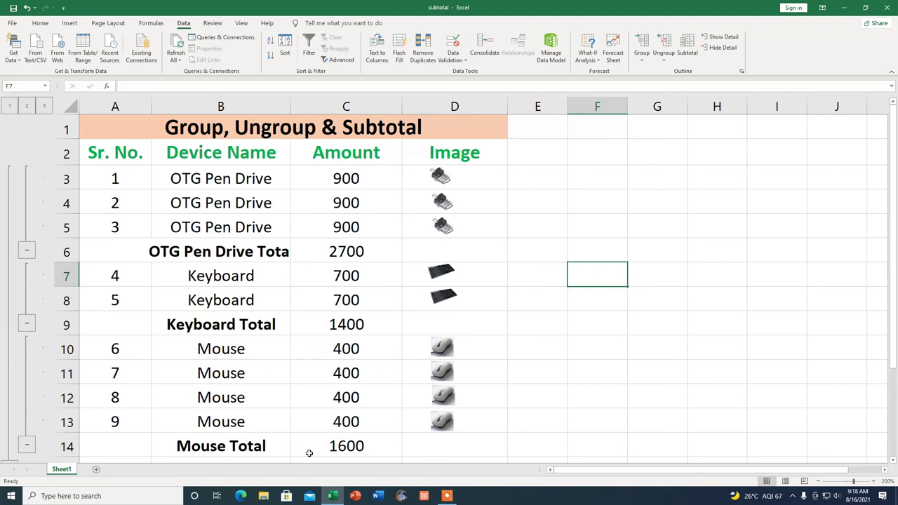
{"action": "scroll", "coordinate": [359, 444], "scroll_direction": "down", "scroll_amount": 1}
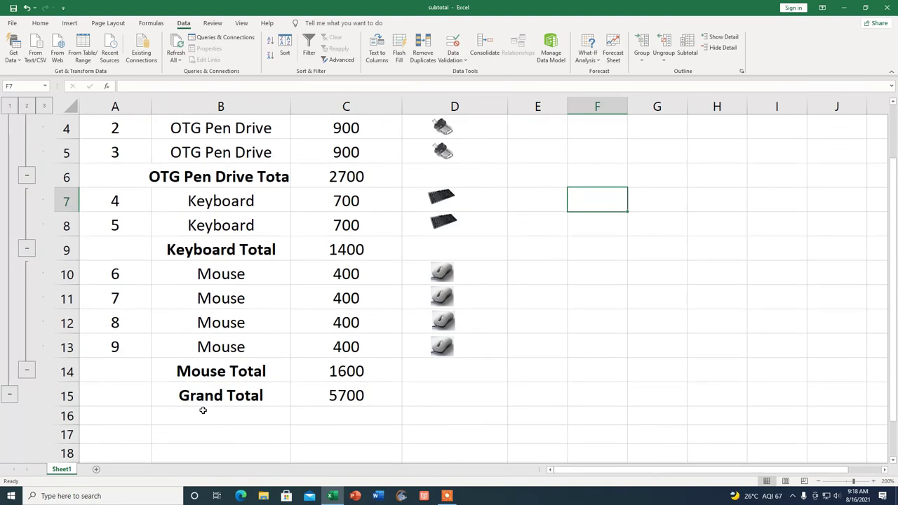
{"action": "scroll", "coordinate": [352, 397], "scroll_direction": "up", "scroll_amount": 1}
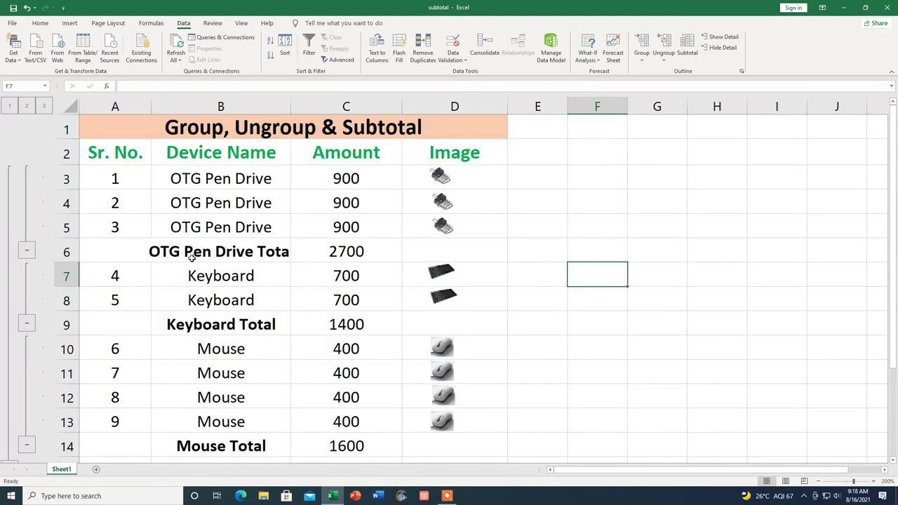
{"action": "left_click", "coordinate": [28, 254]}
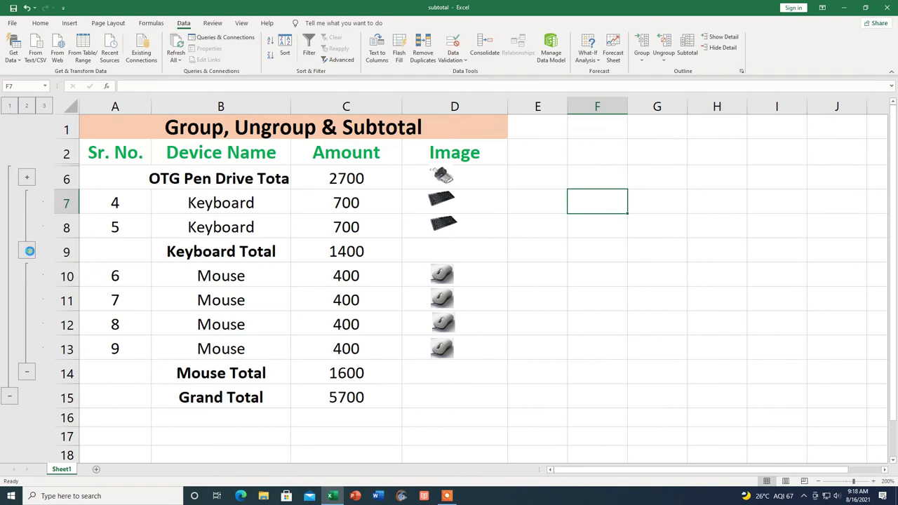
{"action": "left_click", "coordinate": [28, 252]}
{"action": "left_click", "coordinate": [27, 325]}
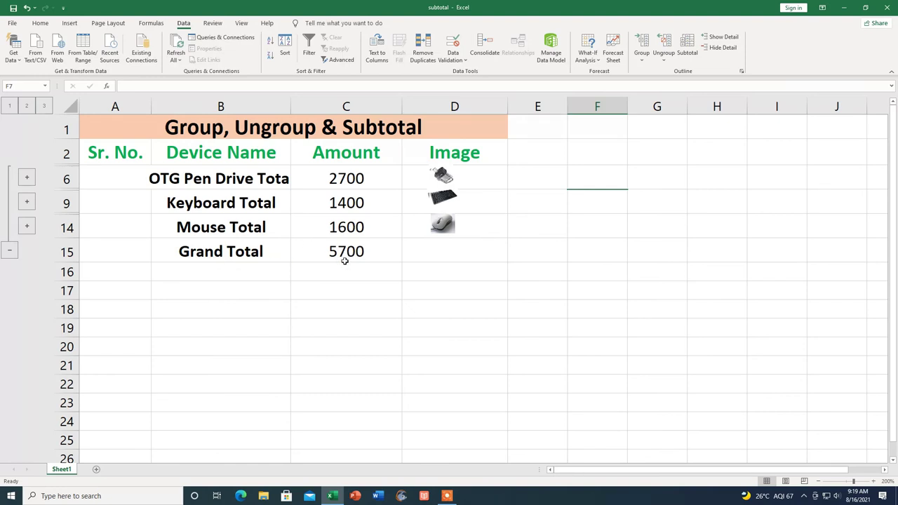
{"action": "left_click", "coordinate": [27, 179]}
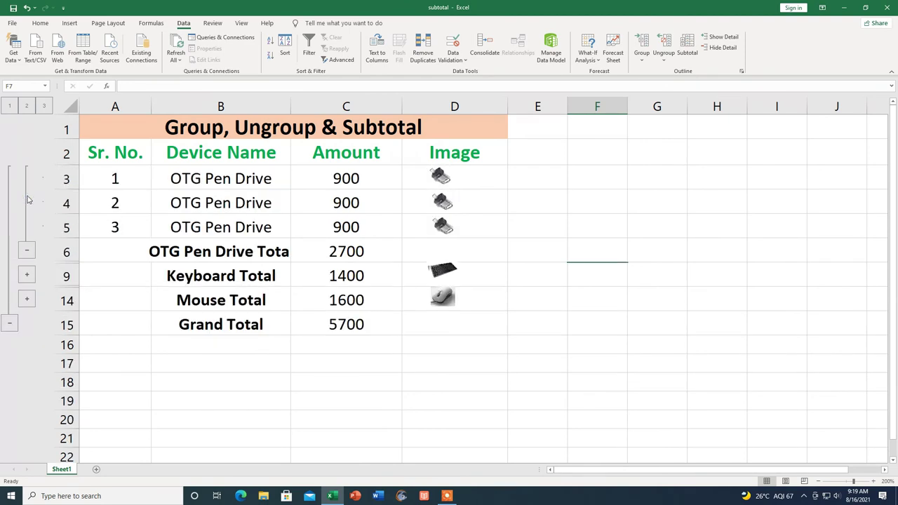
{"action": "left_click", "coordinate": [28, 273]}
{"action": "left_click", "coordinate": [27, 349]}
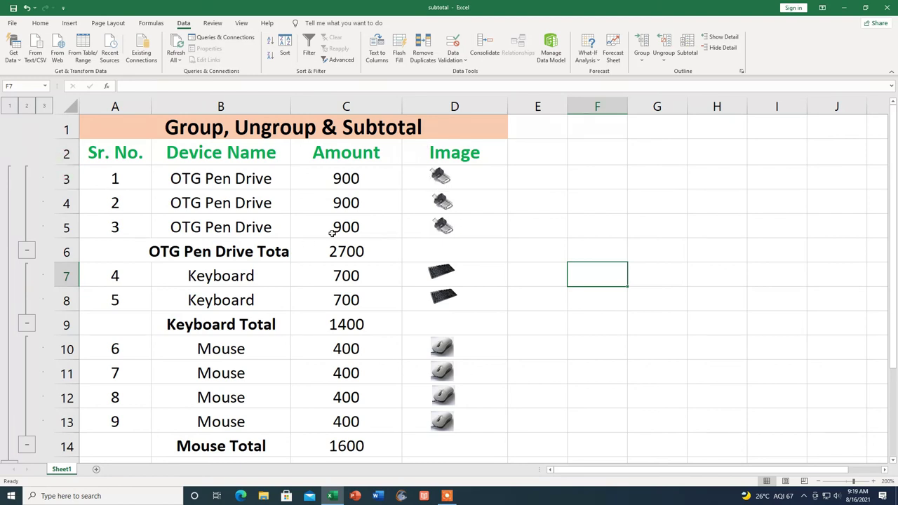
Select the subtotaled device table and remove all subtotals from the Subtotal dialog
{"action": "mouse_move", "coordinate": [90, 152]}
{"action": "left_mouse_down"}
{"action": "mouse_move", "coordinate": [400, 281]}
{"action": "mouse_move", "coordinate": [451, 462]}
{"action": "mouse_move", "coordinate": [451, 396]}
{"action": "left_mouse_up"}
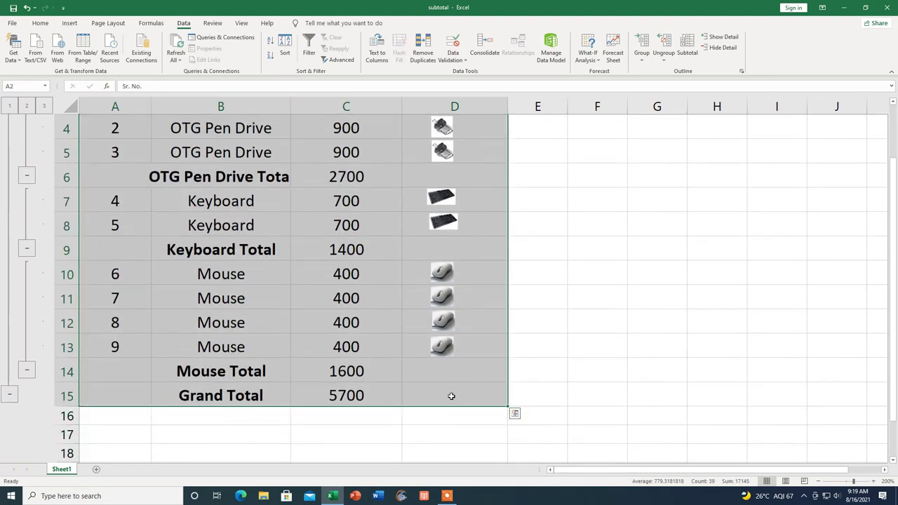
{"action": "left_click", "coordinate": [687, 49]}
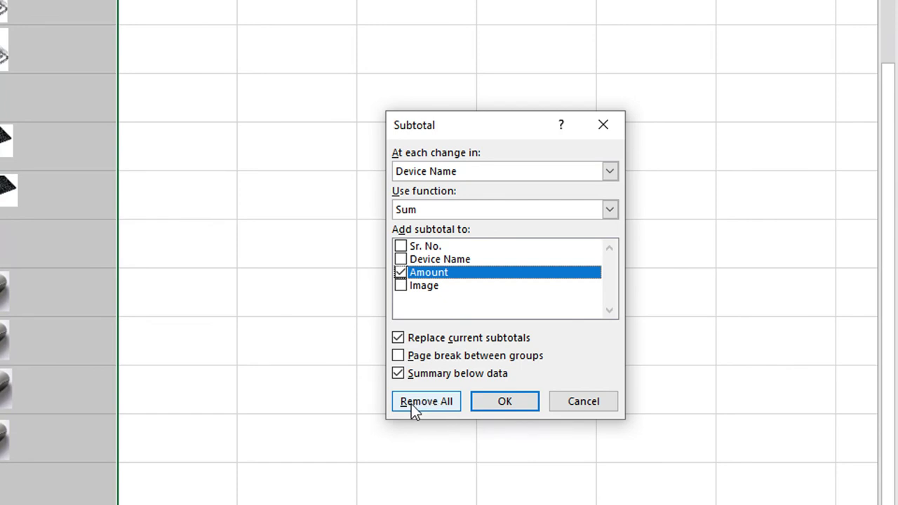
{"action": "left_click", "coordinate": [425, 401]}
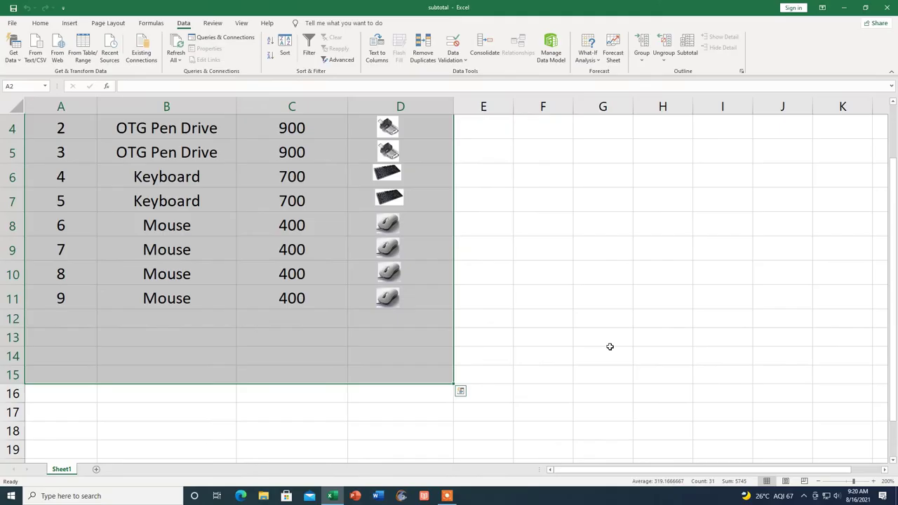
{"action": "scroll", "coordinate": [551, 343], "scroll_direction": "up", "scroll_amount": 1}
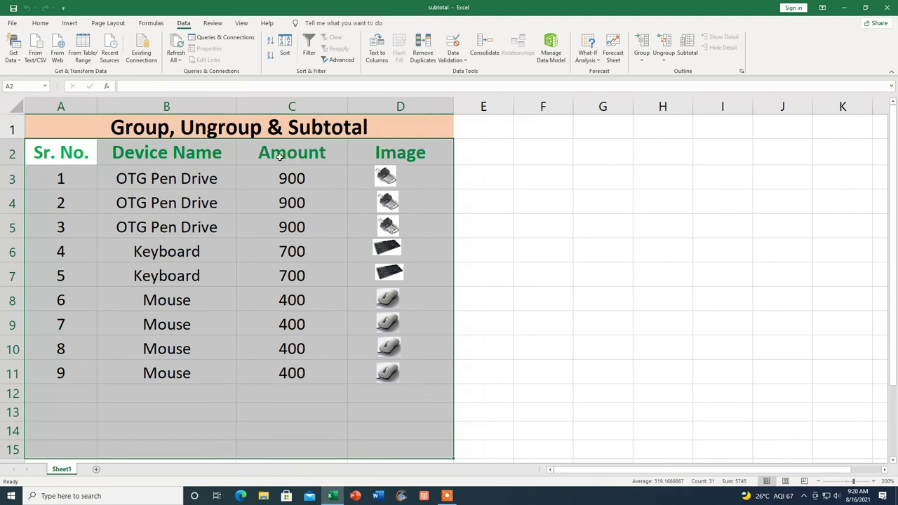
{"action": "left_click_drag", "start_coordinate": [302, 300], "coordinate": [495, 395]}
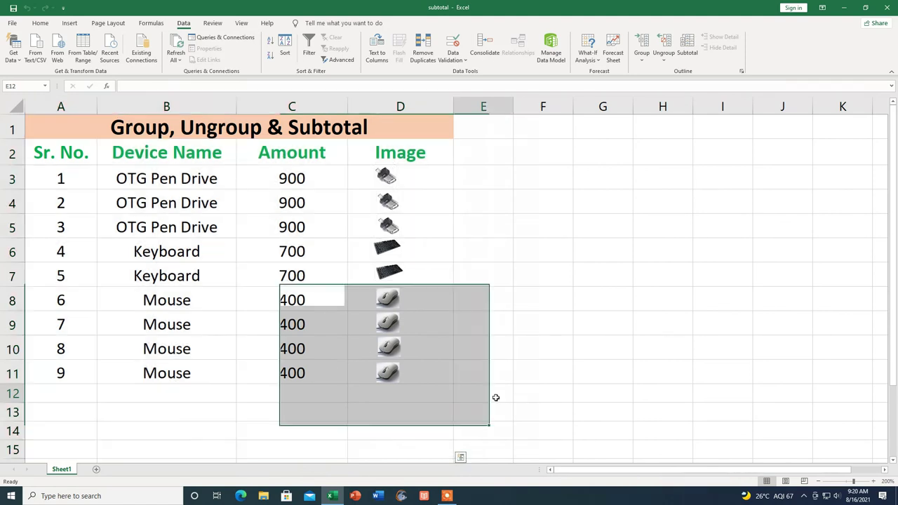
{"action": "left_click", "coordinate": [496, 394]}
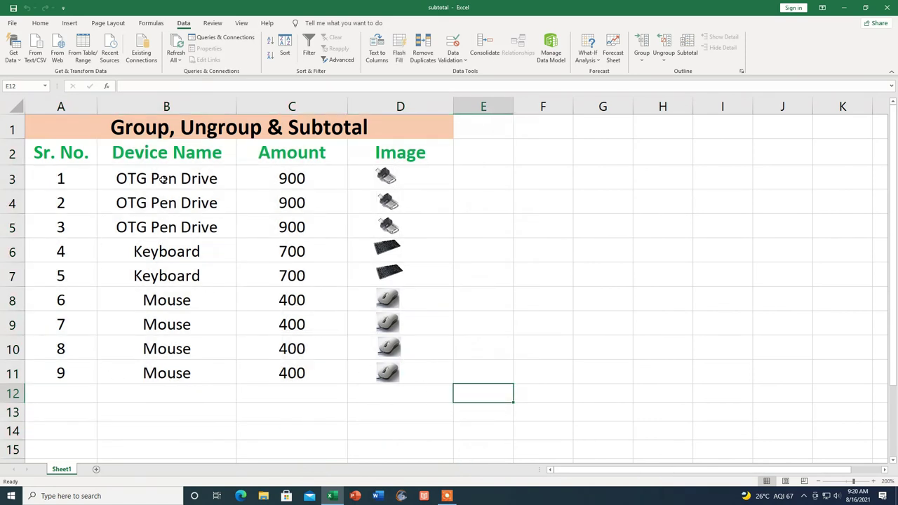